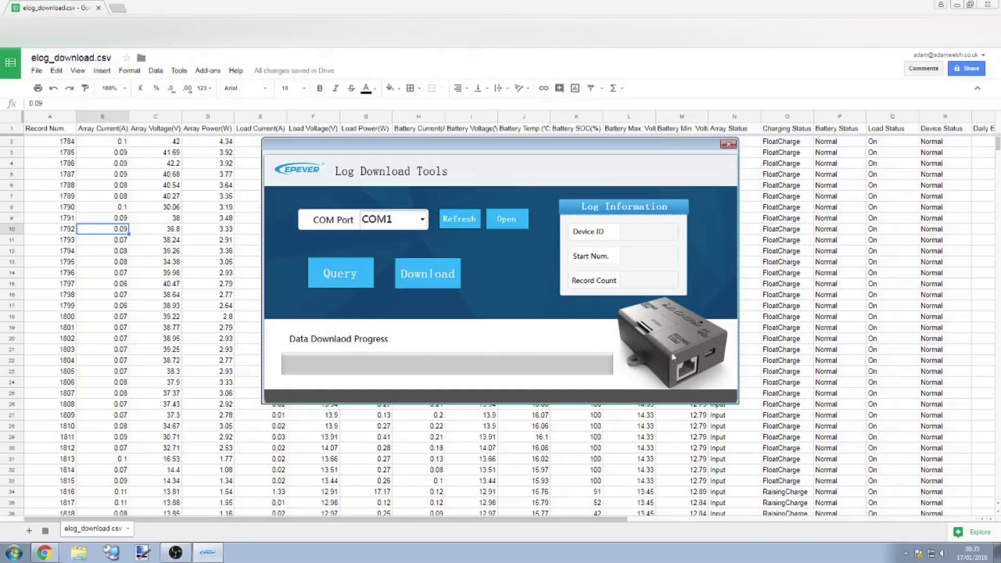
Connect EPEVER Log Download Tools to the charge controller on COM8 so Device ID reads 1.
{"action": "left_click", "coordinate": [424, 221]}
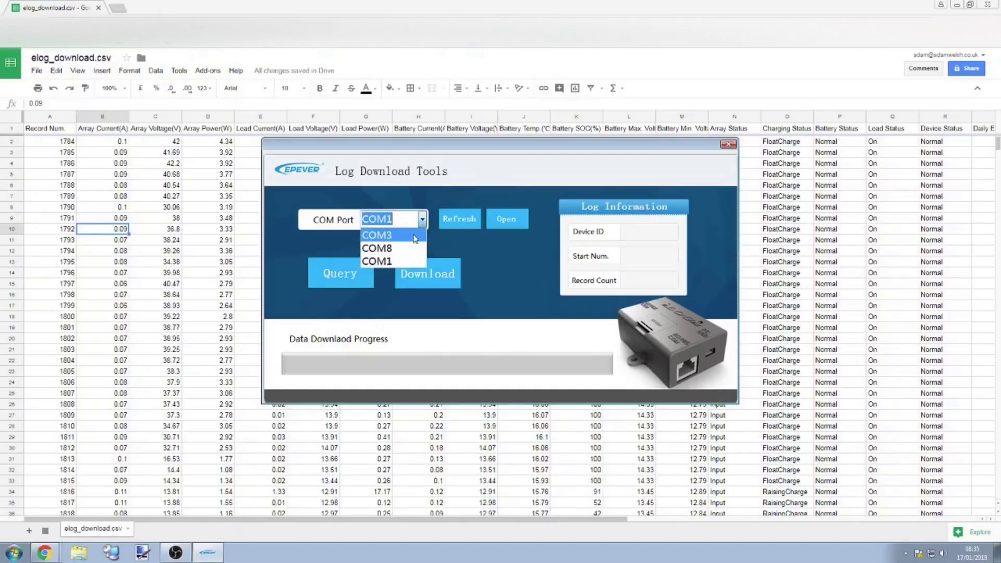
{"action": "left_click", "coordinate": [407, 246]}
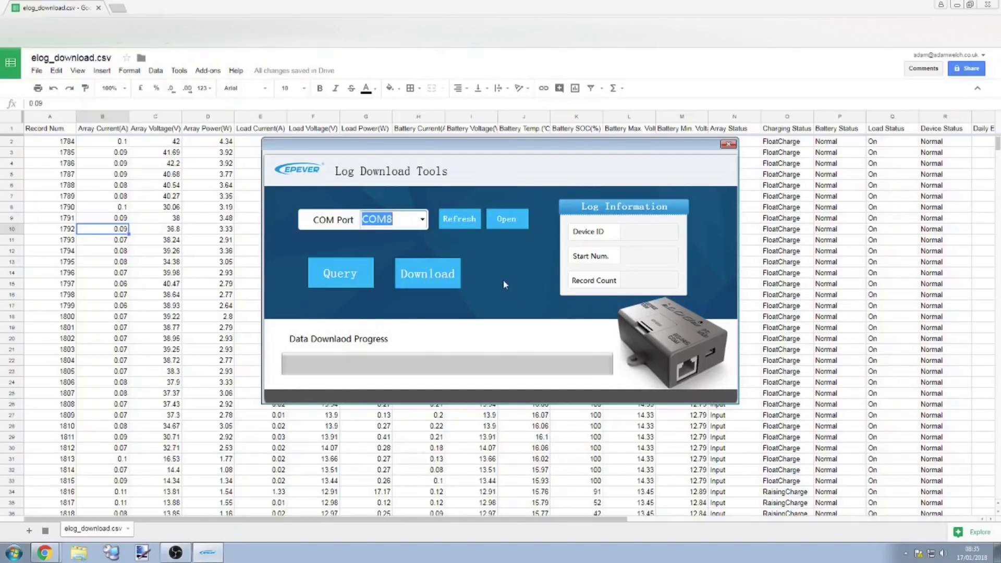
{"action": "left_click", "coordinate": [512, 225]}
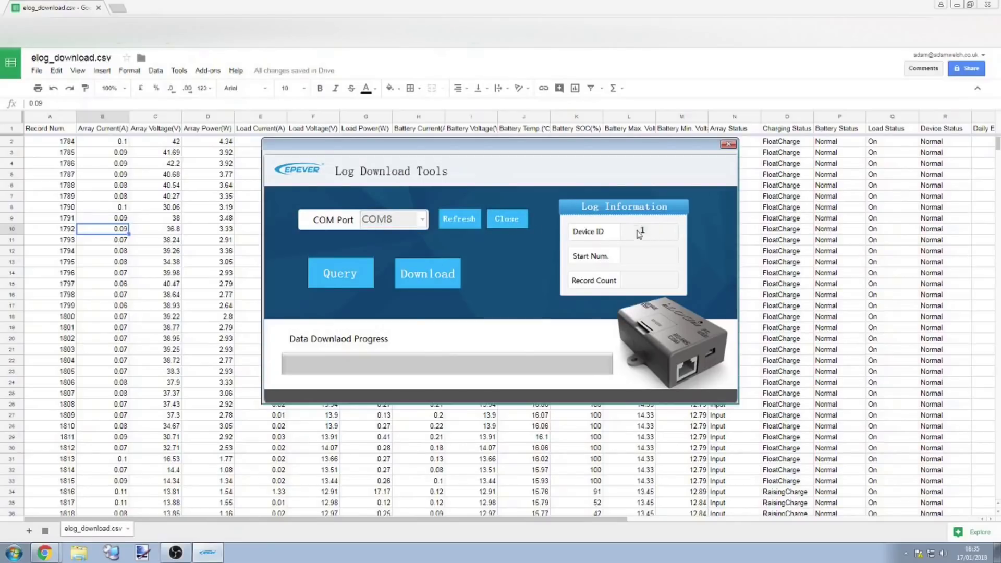
Query the controller's log info, returning start number 1784 and 19353 records.
{"action": "left_click", "coordinate": [350, 277]}
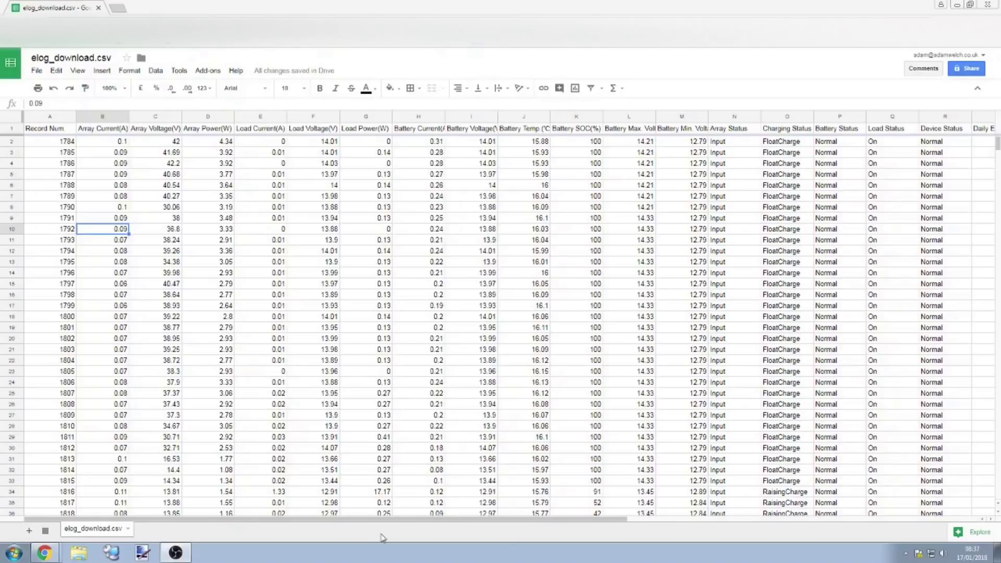
Scroll right to show columns L–AC, including the column AA timestamps.
{"action": "left_click_drag", "start_coordinate": [417, 520], "coordinate": [778, 546]}
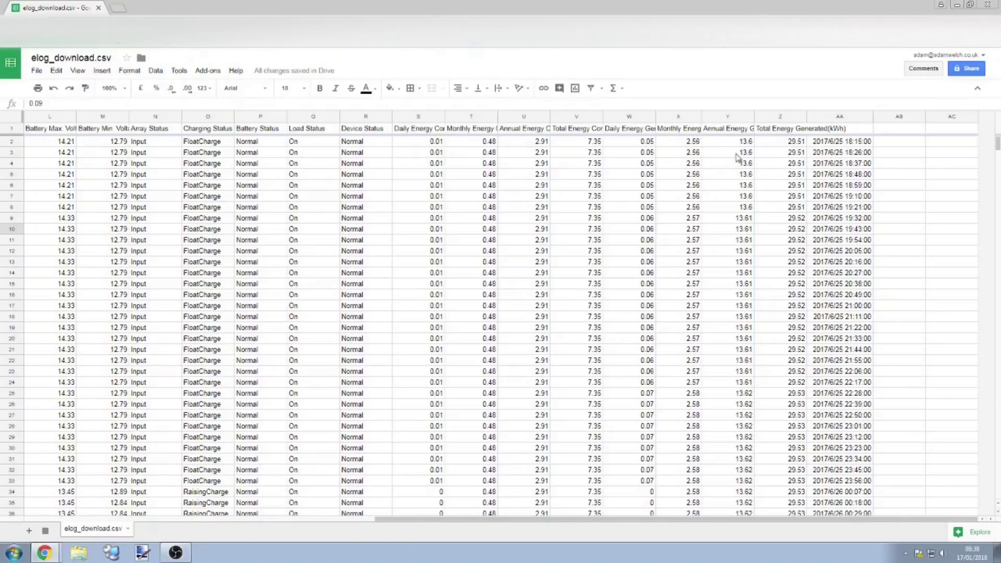
Step through timestamps AA4–AA17, confirming 11-minute intervals from 18:59 to 21:00.
{"action": "left_click", "coordinate": [855, 167]}
{"action": "left_click", "coordinate": [854, 199]}
{"action": "left_click", "coordinate": [852, 239]}
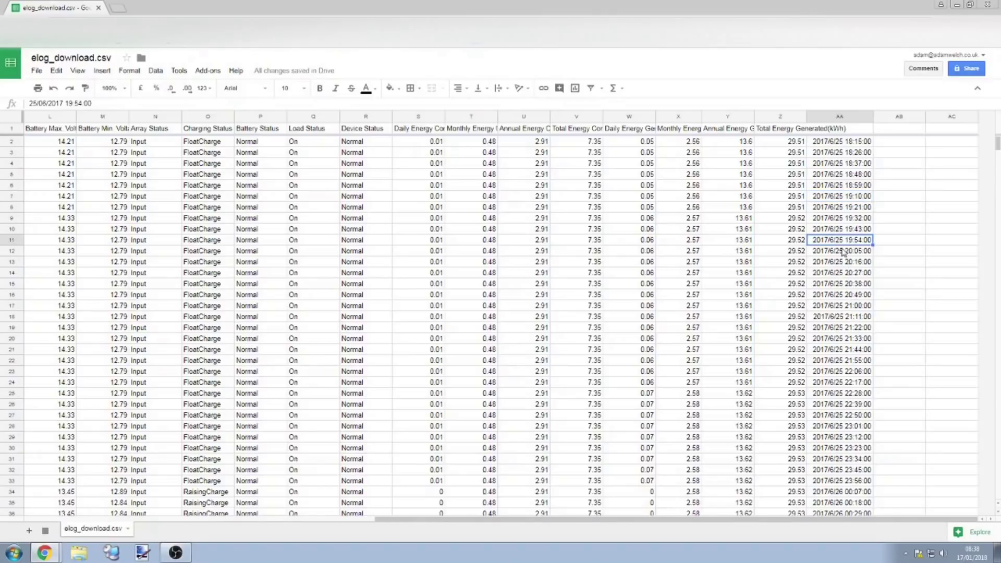
{"action": "left_click", "coordinate": [854, 207]}
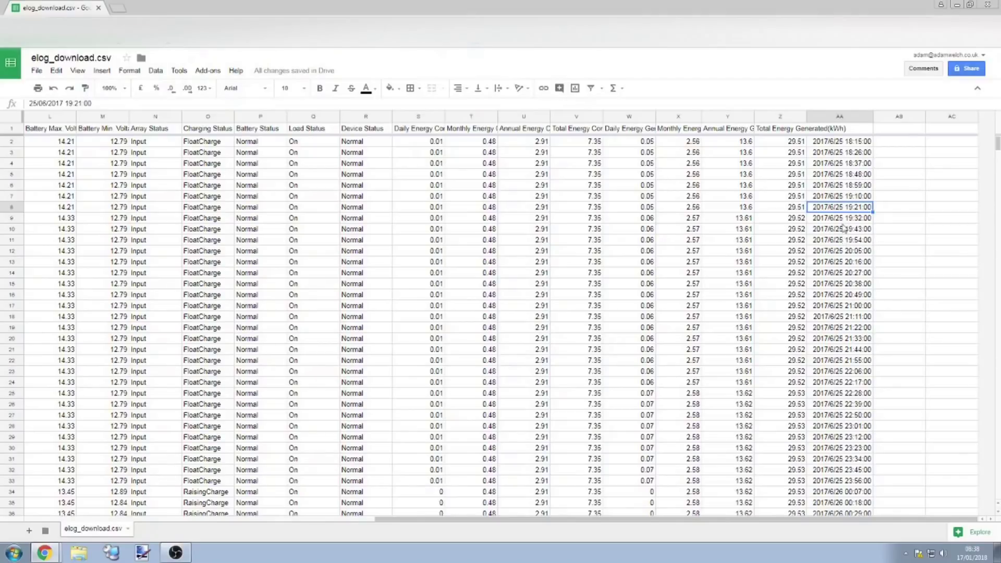
{"action": "left_click", "coordinate": [856, 188]}
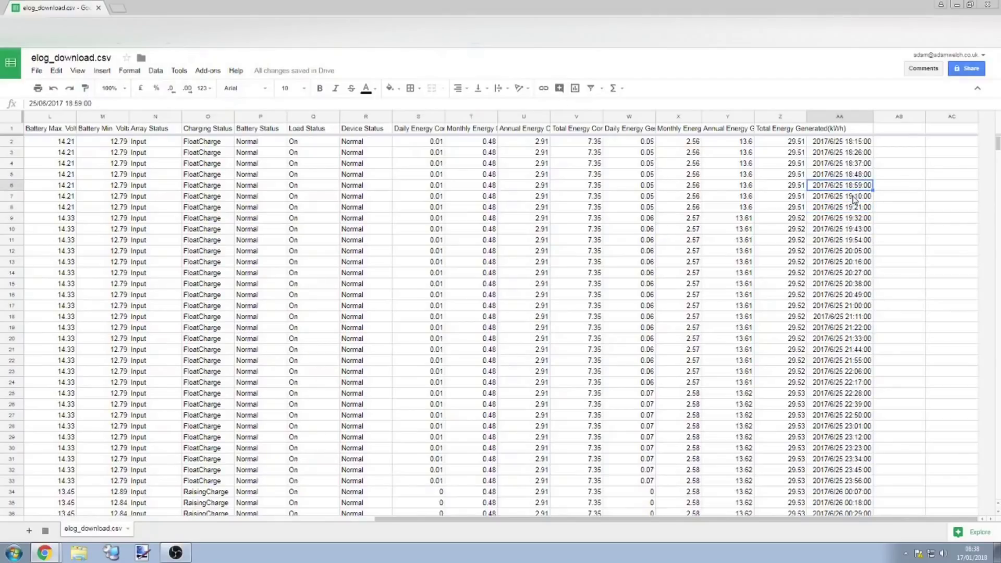
{"action": "left_click", "coordinate": [854, 198]}
{"action": "left_click", "coordinate": [853, 209]}
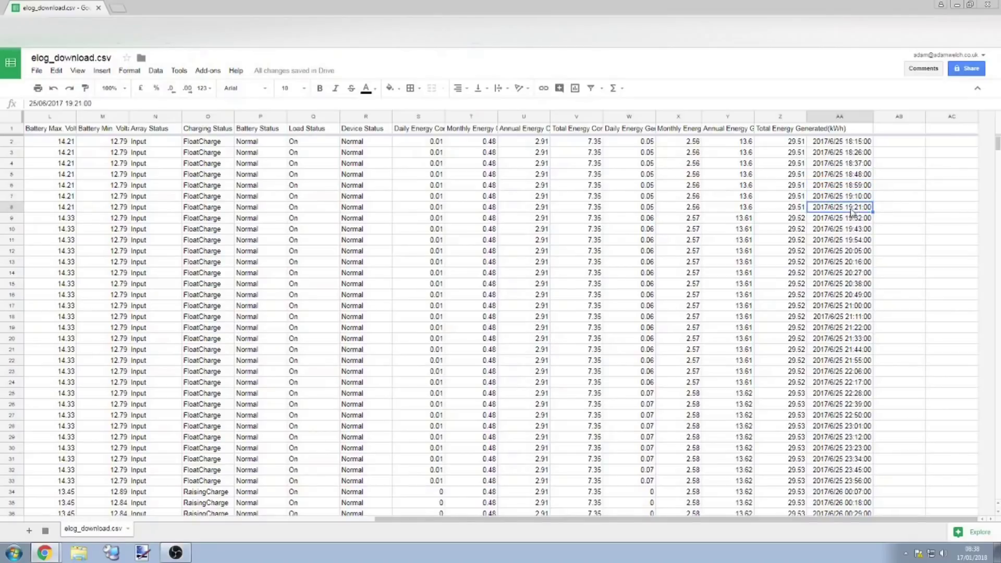
{"action": "left_click", "coordinate": [858, 221]}
{"action": "left_click", "coordinate": [861, 233]}
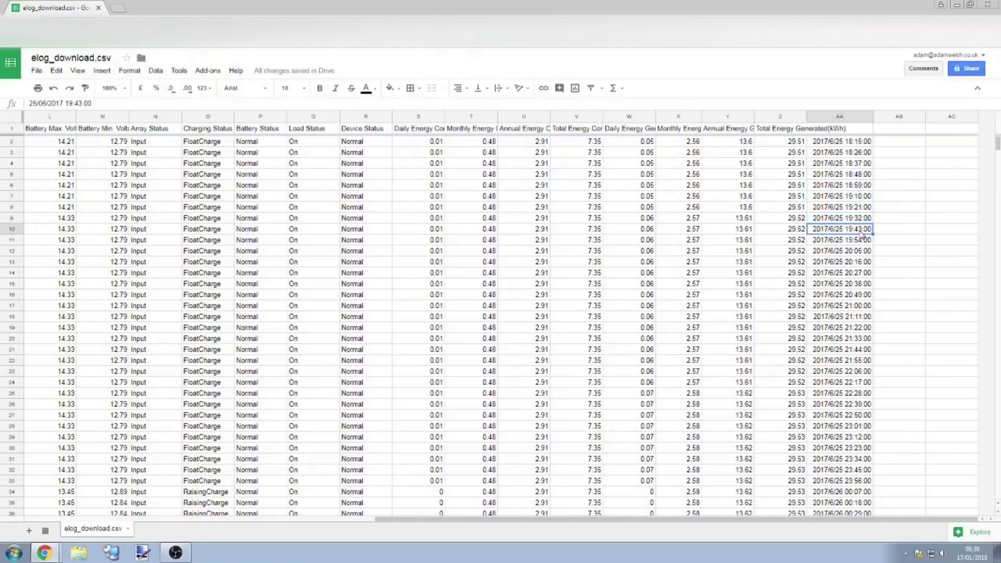
{"action": "left_click", "coordinate": [858, 242]}
{"action": "left_click", "coordinate": [860, 253]}
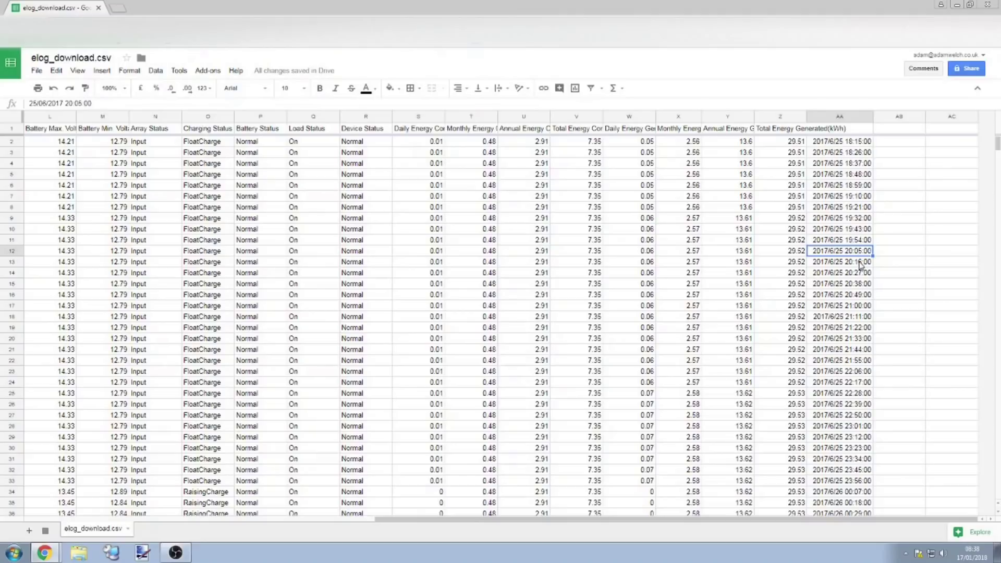
{"action": "left_click", "coordinate": [860, 264]}
{"action": "left_click", "coordinate": [861, 275]}
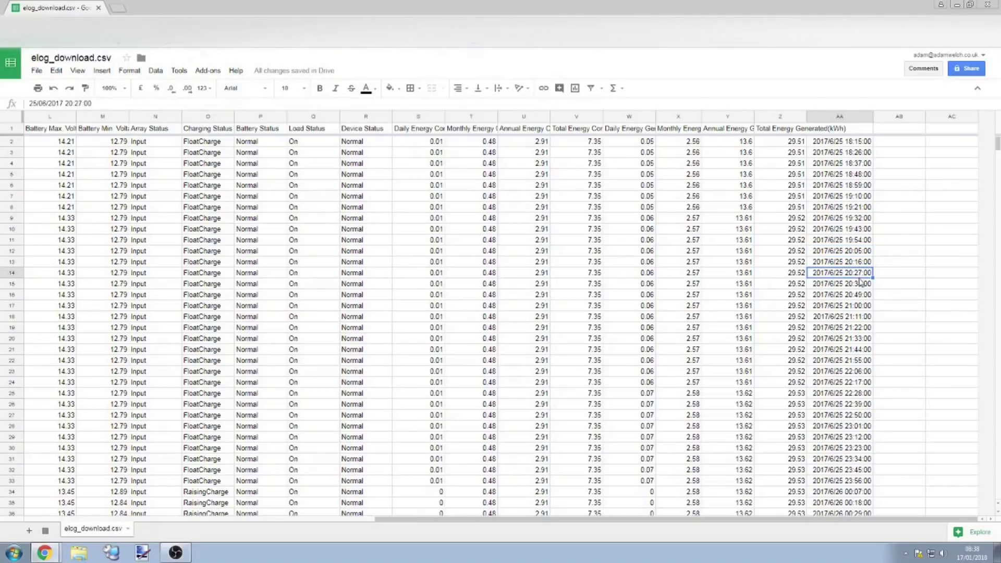
{"action": "left_click", "coordinate": [860, 286]}
{"action": "left_click", "coordinate": [858, 296]}
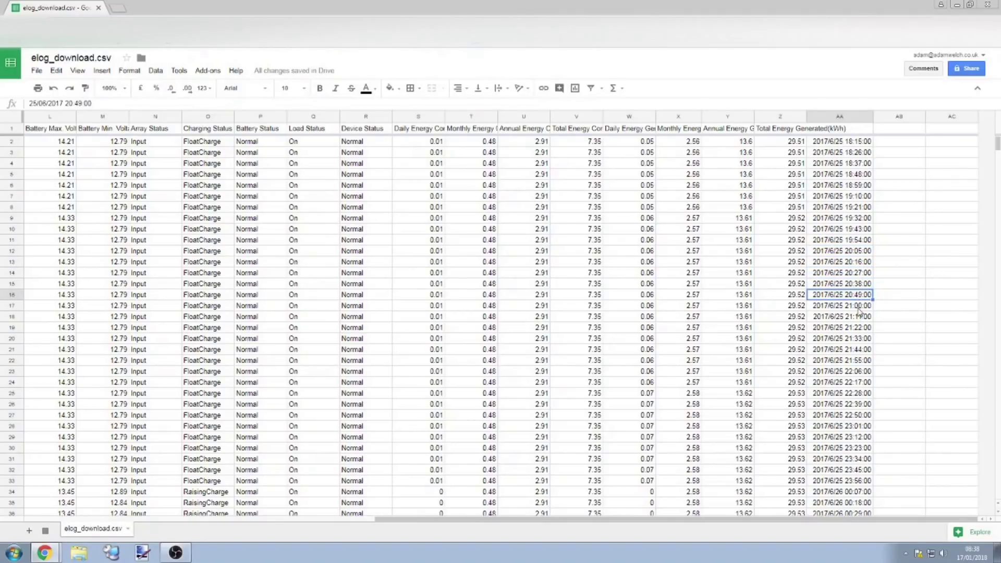
{"action": "left_click", "coordinate": [859, 307]}
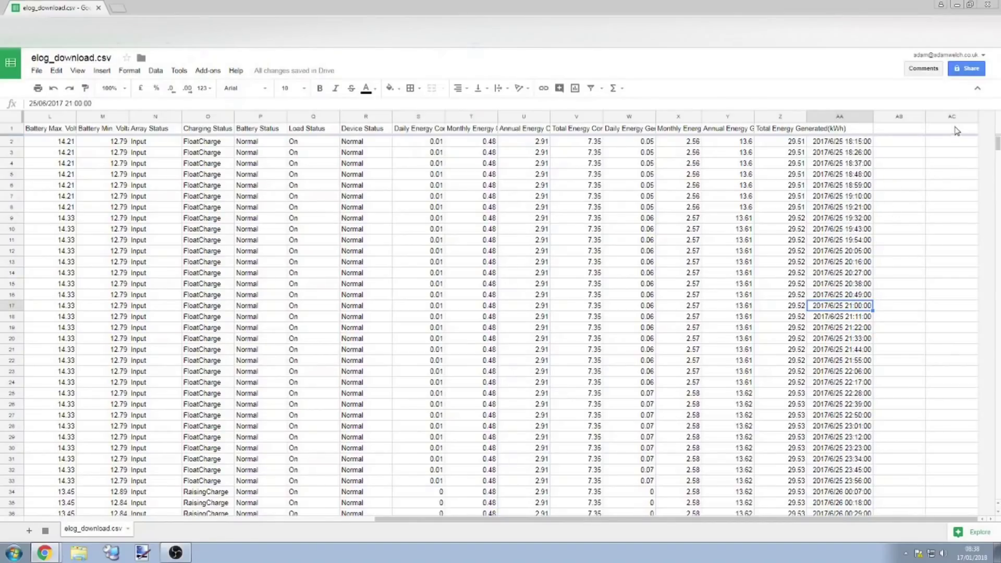
Check the first timestamp in AA2 and the last, 31/12/2017 09:53, then return to the top.
{"action": "left_click", "coordinate": [857, 143]}
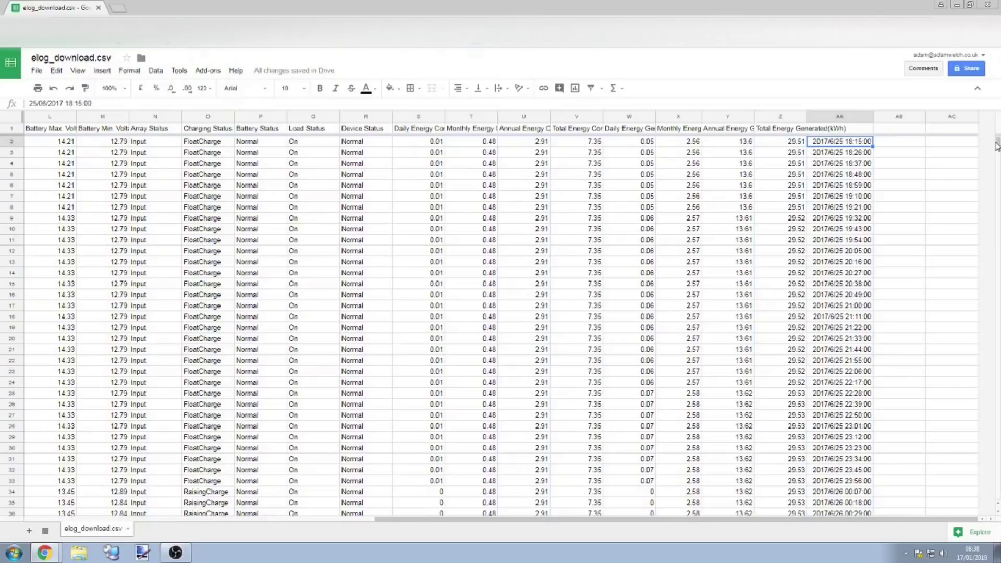
{"action": "left_click_drag", "start_coordinate": [997, 145], "coordinate": [997, 493]}
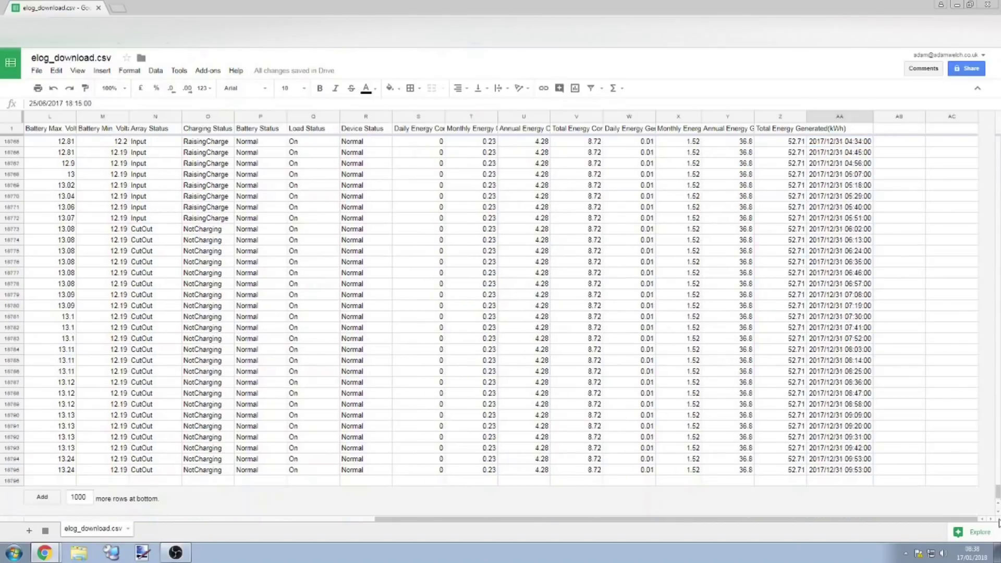
{"action": "left_click", "coordinate": [822, 474]}
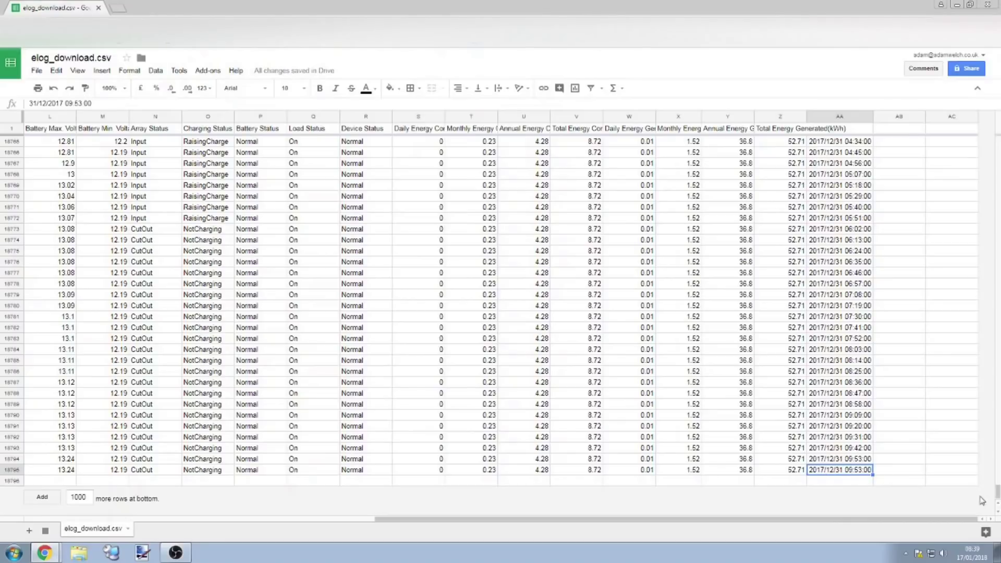
{"action": "left_click_drag", "start_coordinate": [997, 492], "coordinate": [996, 144]}
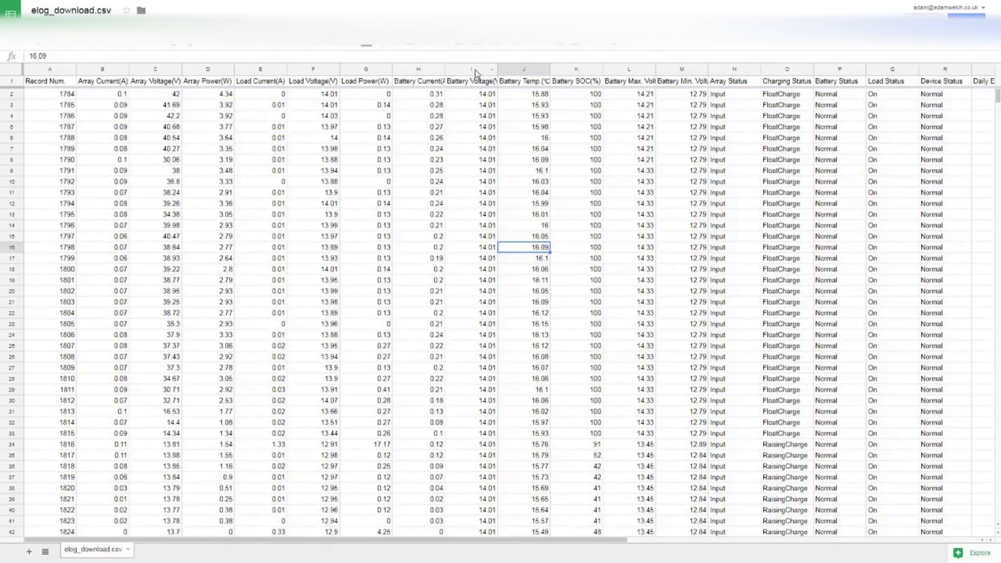
Select the Battery Voltage column I and view the status-bar summary statistics.
{"action": "left_click", "coordinate": [474, 70]}
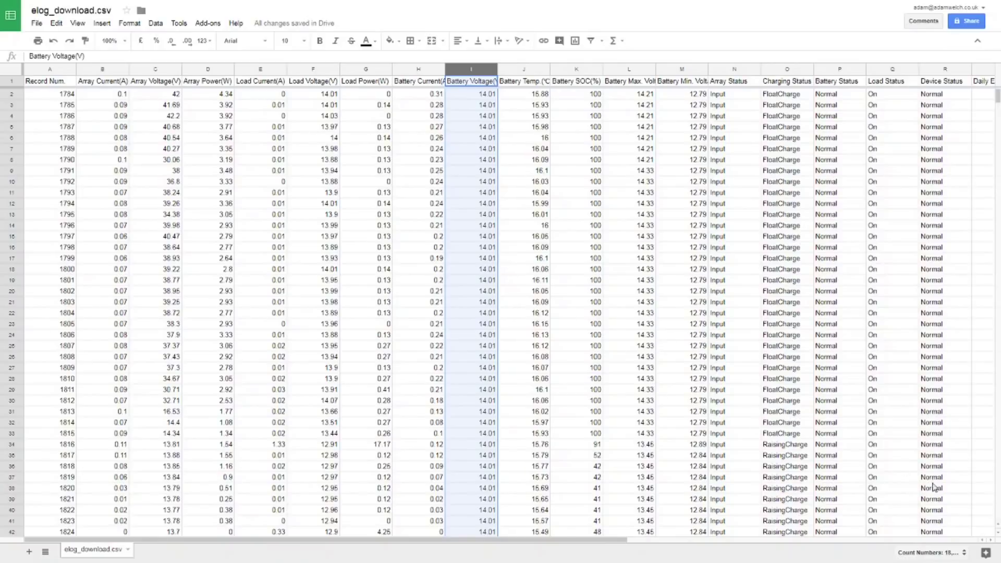
{"action": "left_click", "coordinate": [930, 554]}
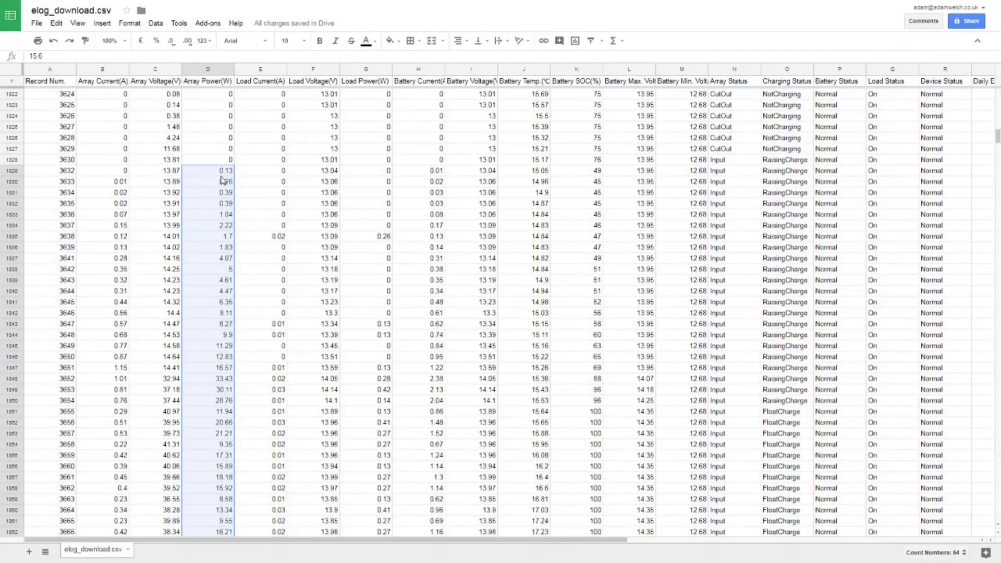
{"action": "mouse_move", "coordinate": [223, 176]}
{"action": "left_mouse_down"}
{"action": "mouse_move", "coordinate": [224, 96]}
{"action": "mouse_move", "coordinate": [225, 177]}
{"action": "left_mouse_up"}
{"action": "scroll", "coordinate": [219, 177], "scroll_direction": "down", "scroll_amount": 9}
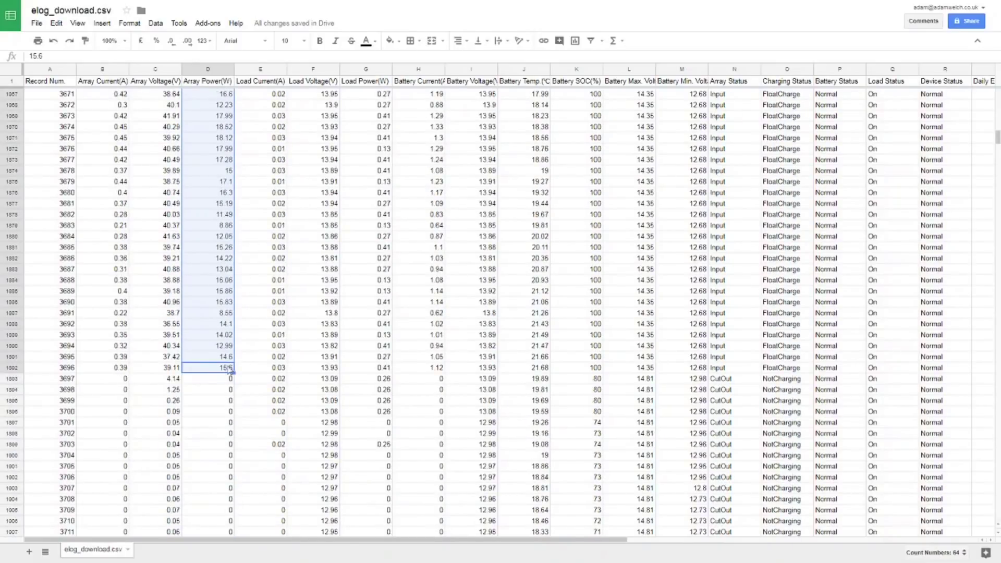
{"action": "scroll", "coordinate": [219, 383], "scroll_direction": "up", "scroll_amount": 8}
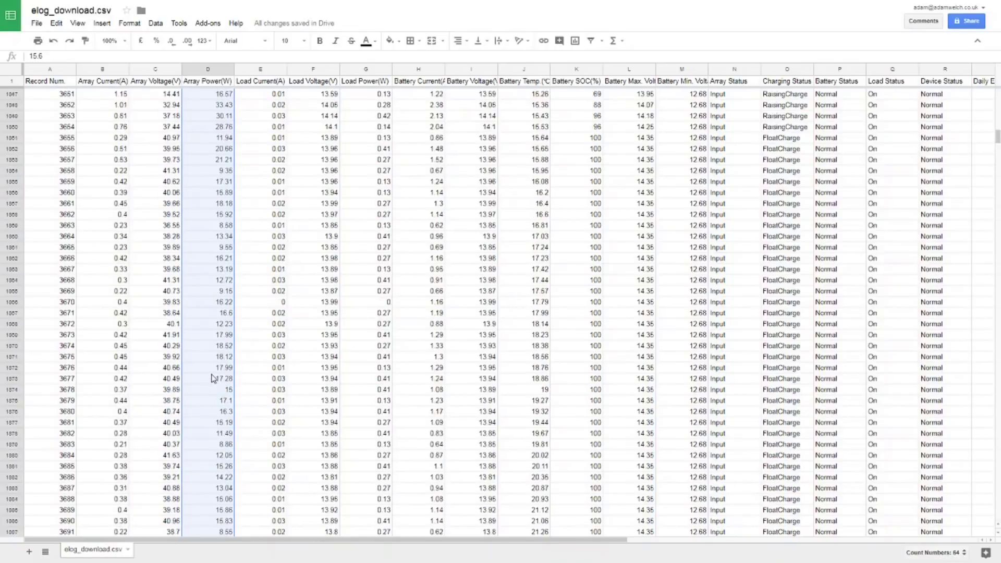
{"action": "scroll", "coordinate": [217, 354], "scroll_direction": "up", "scroll_amount": 3}
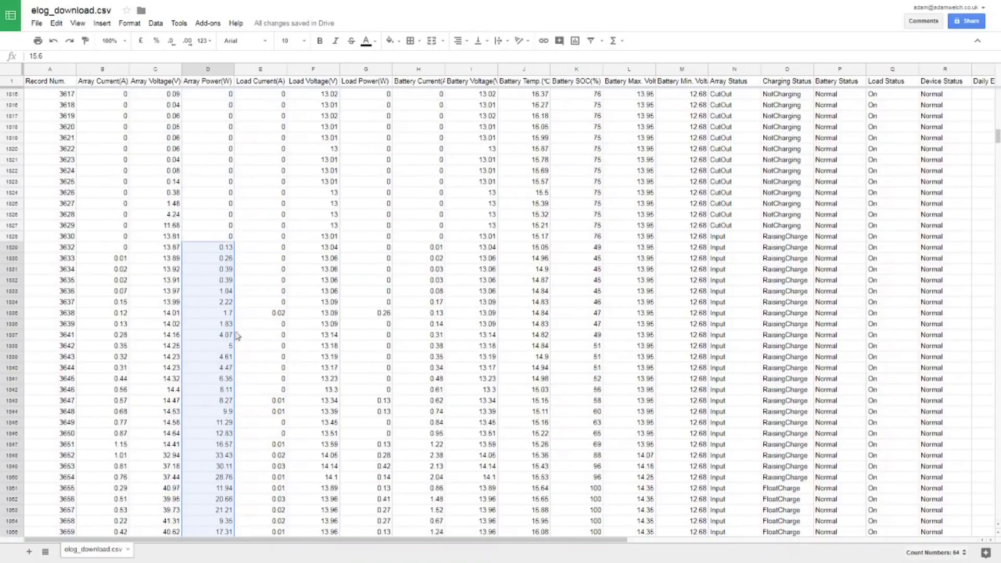
Insert a column chart of Array Power D1829:D1892 and move it to the sheet's right side.
{"action": "left_click", "coordinate": [576, 42]}
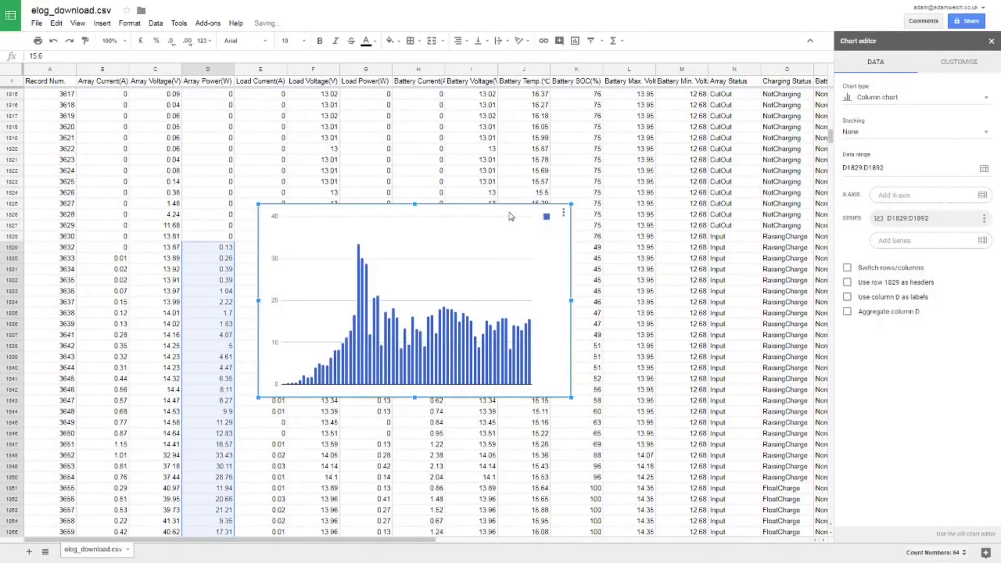
{"action": "left_click_drag", "start_coordinate": [522, 219], "coordinate": [762, 281]}
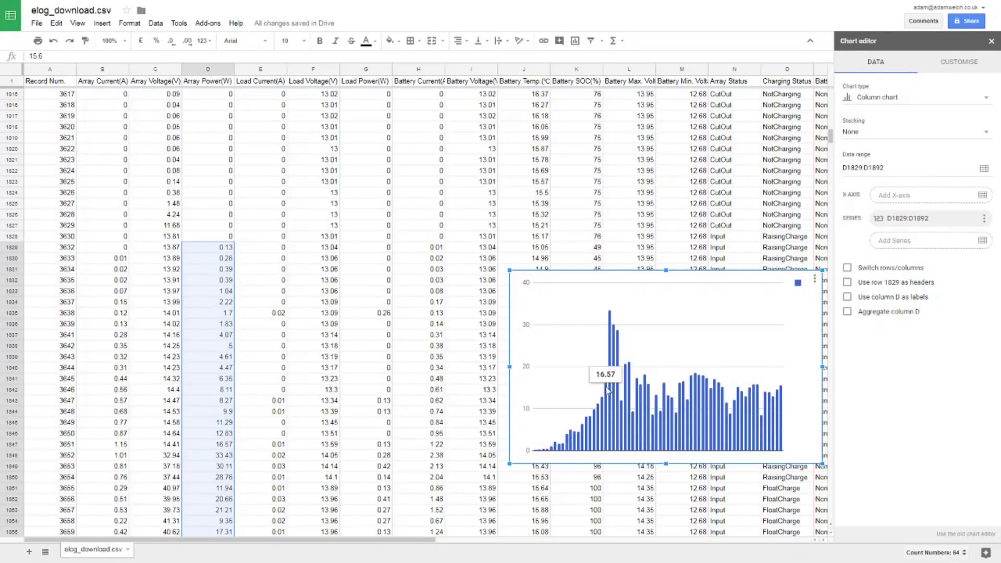
{"action": "mouse_move", "coordinate": [611, 331]}
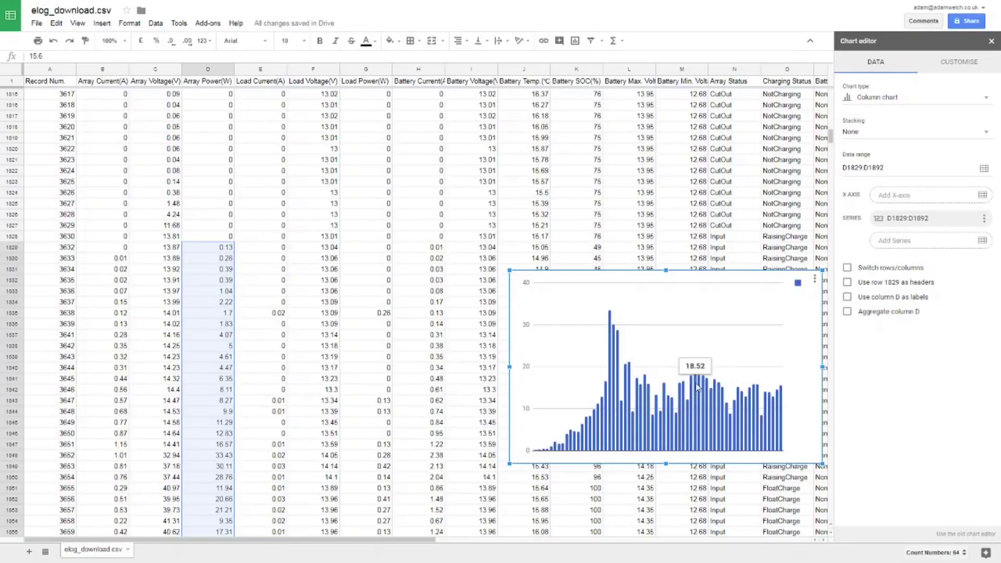
{"action": "mouse_move", "coordinate": [715, 392]}
{"action": "left_click_drag", "start_coordinate": [408, 542], "coordinate": [782, 542]}
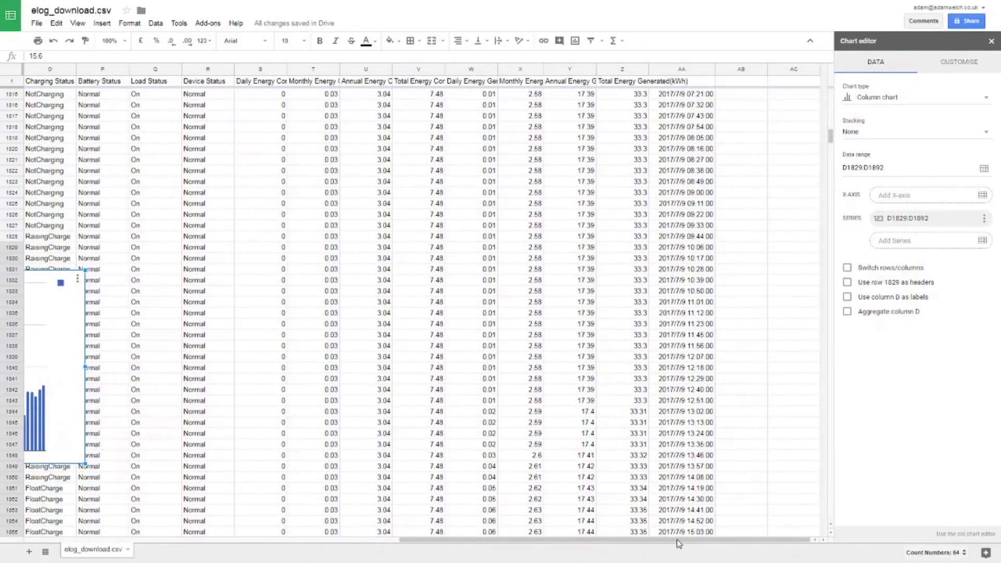
{"action": "left_click_drag", "start_coordinate": [679, 543], "coordinate": [328, 554]}
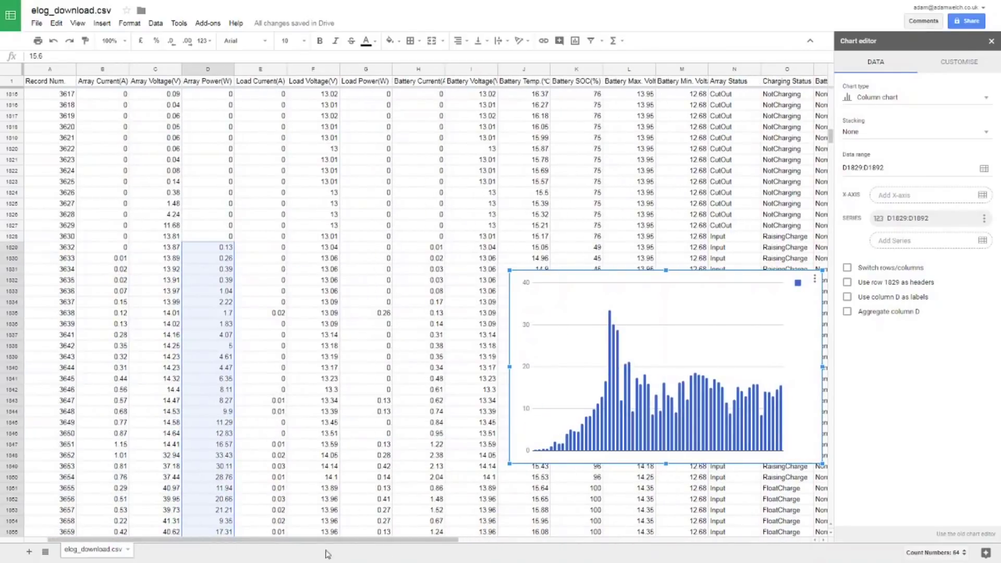
{"action": "mouse_move", "coordinate": [612, 322]}
{"action": "scroll", "coordinate": [477, 401], "scroll_direction": "down", "scroll_amount": 2}
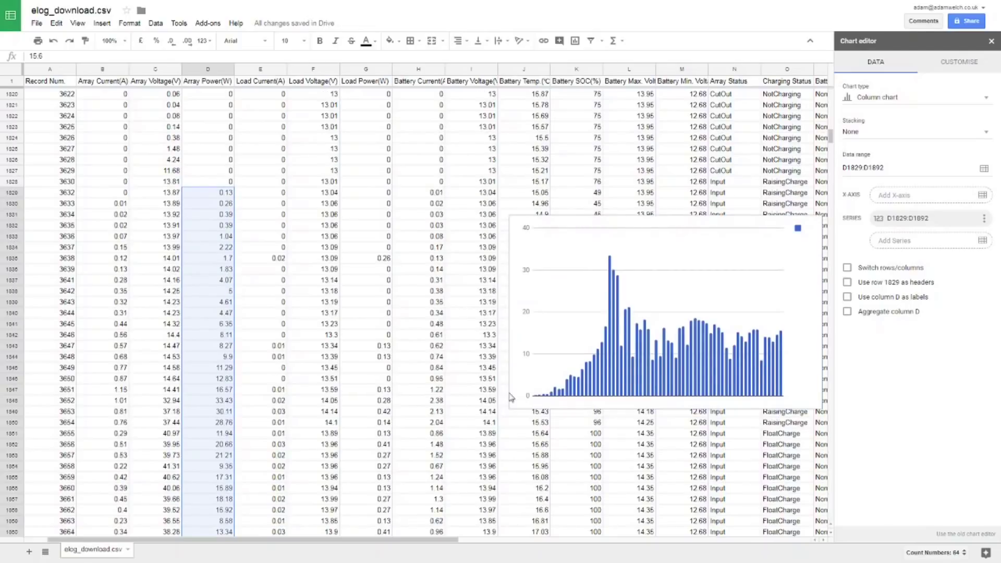
Select the Array Power column chart and scroll the sheet toward the later records.
{"action": "left_click", "coordinate": [610, 280]}
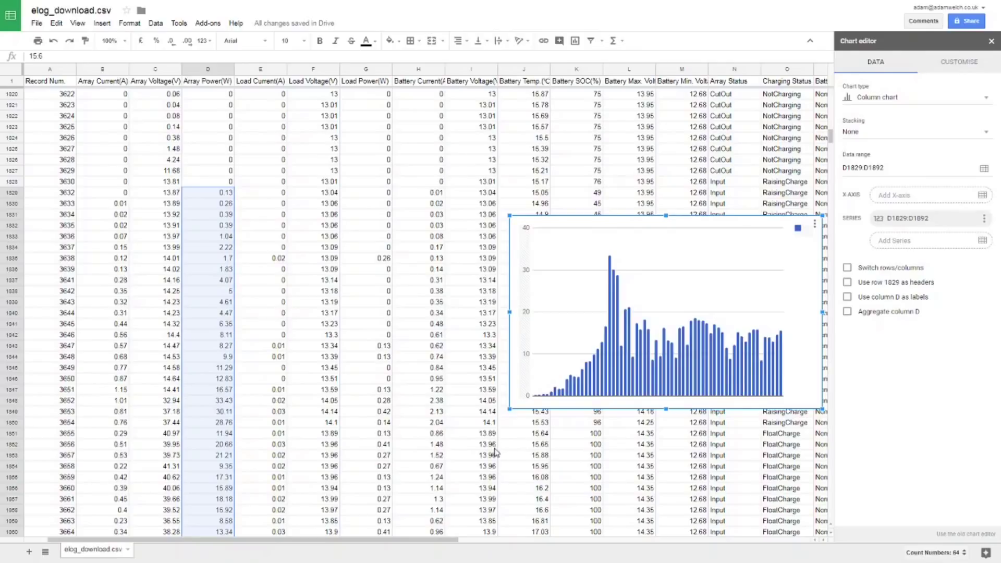
{"action": "scroll", "coordinate": [464, 270], "scroll_direction": "up", "scroll_amount": 2}
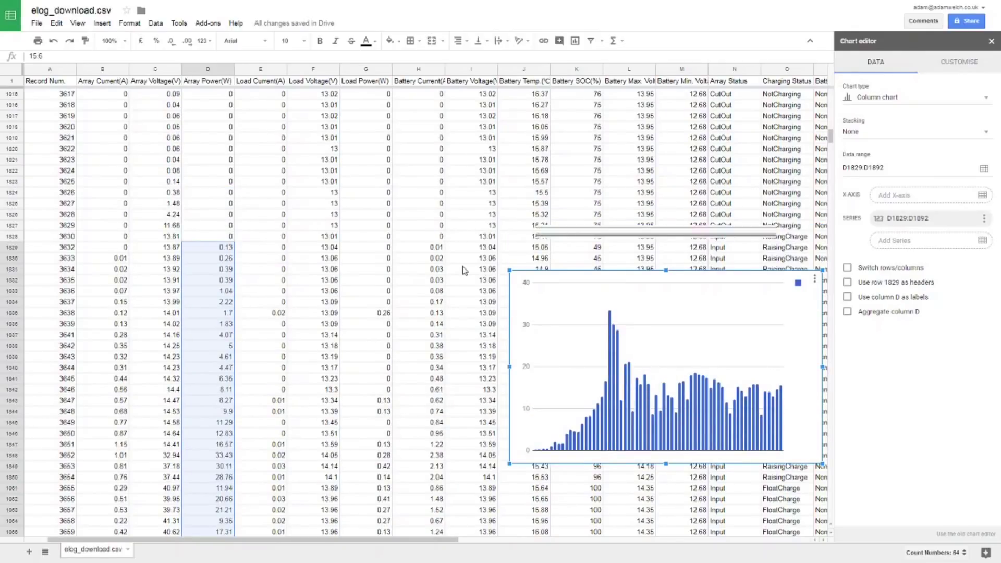
{"action": "scroll", "coordinate": [529, 421], "scroll_direction": "down", "scroll_amount": 2}
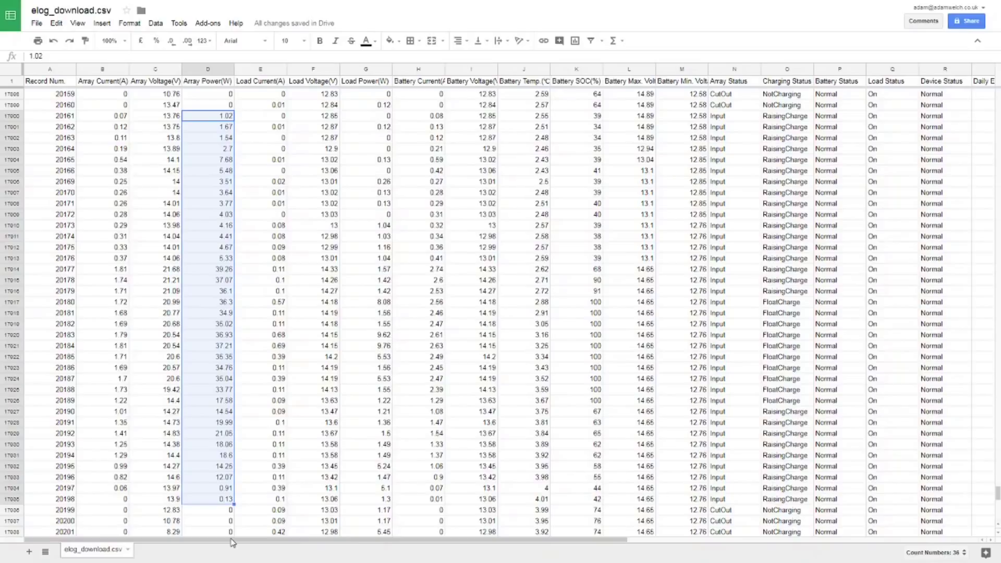
Add Battery Voltage cells I17900:I17935 to the Array Power selection, totalling 72 values.
{"action": "left_click_drag", "start_coordinate": [233, 540], "coordinate": [600, 560]}
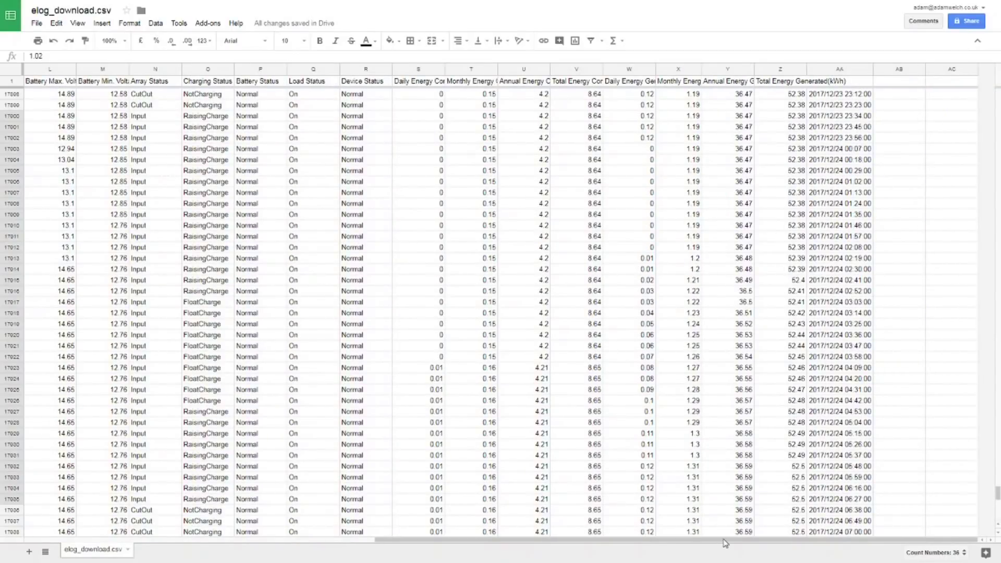
{"action": "left_click_drag", "start_coordinate": [725, 541], "coordinate": [344, 556]}
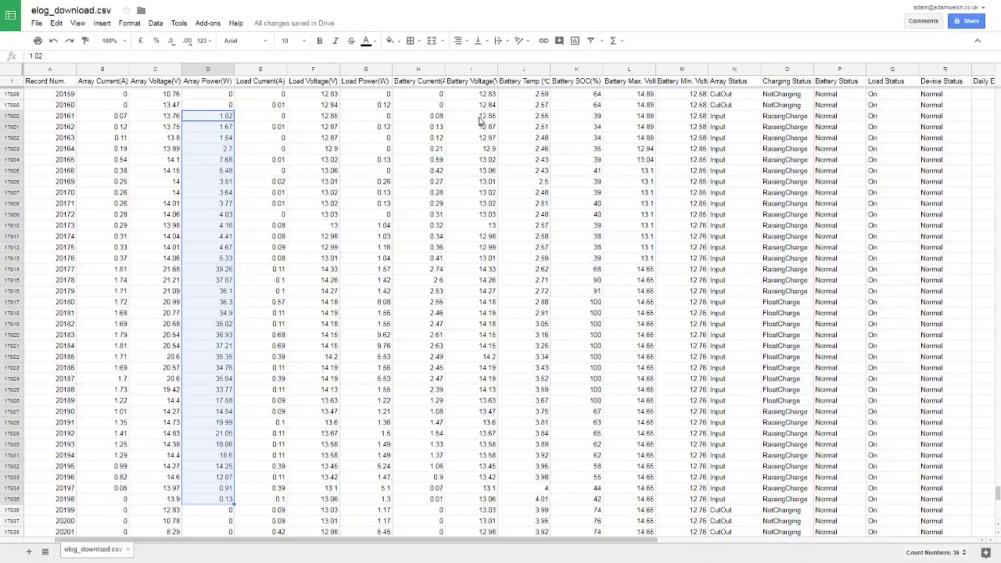
{"action": "left_click_drag", "start_coordinate": [480, 120], "coordinate": [492, 499]}
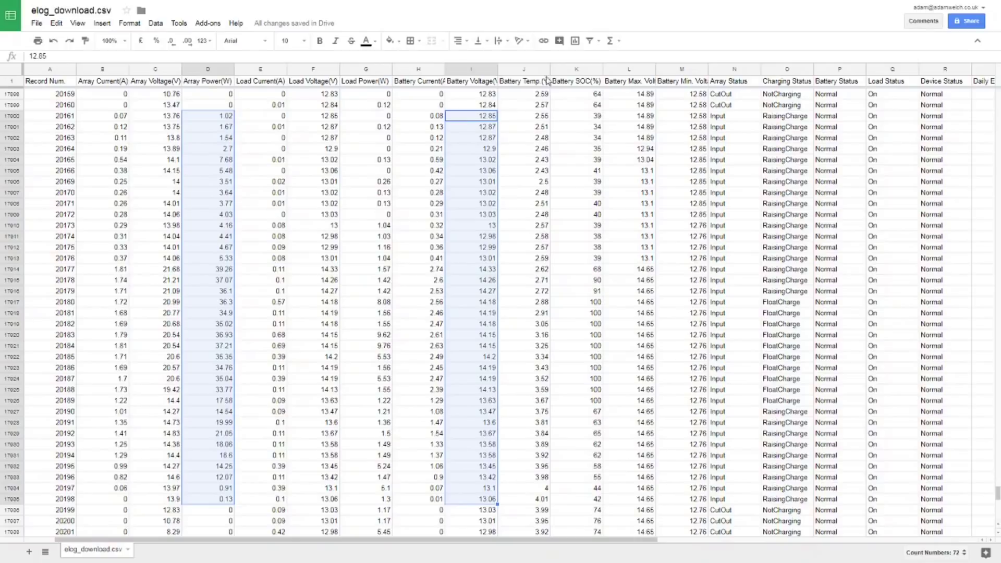
Chart the power and voltage values as a smooth line chart on the sheet's right side.
{"action": "left_click", "coordinate": [575, 42]}
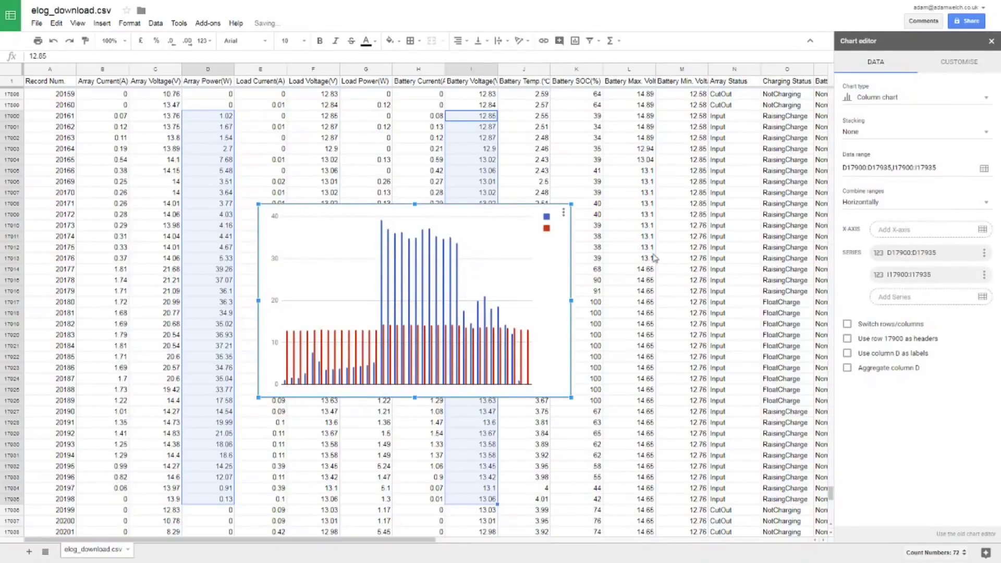
{"action": "left_click", "coordinate": [893, 97]}
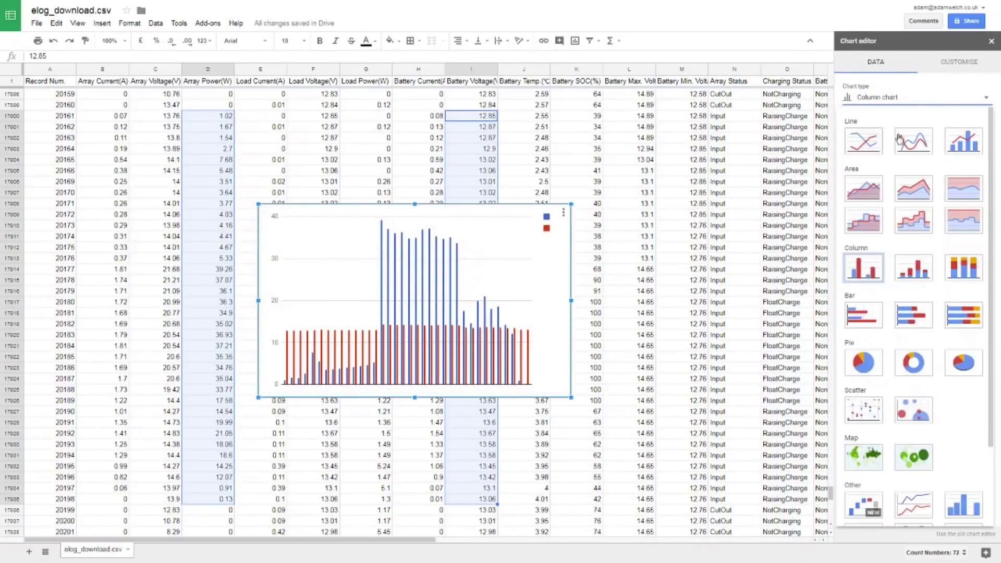
{"action": "left_click", "coordinate": [909, 143]}
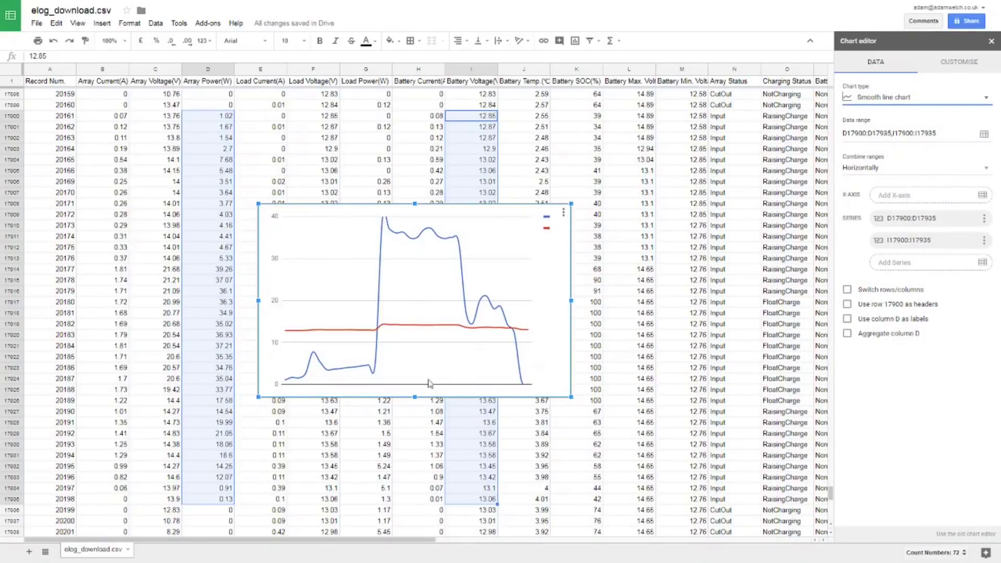
{"action": "left_click_drag", "start_coordinate": [499, 217], "coordinate": [761, 252]}
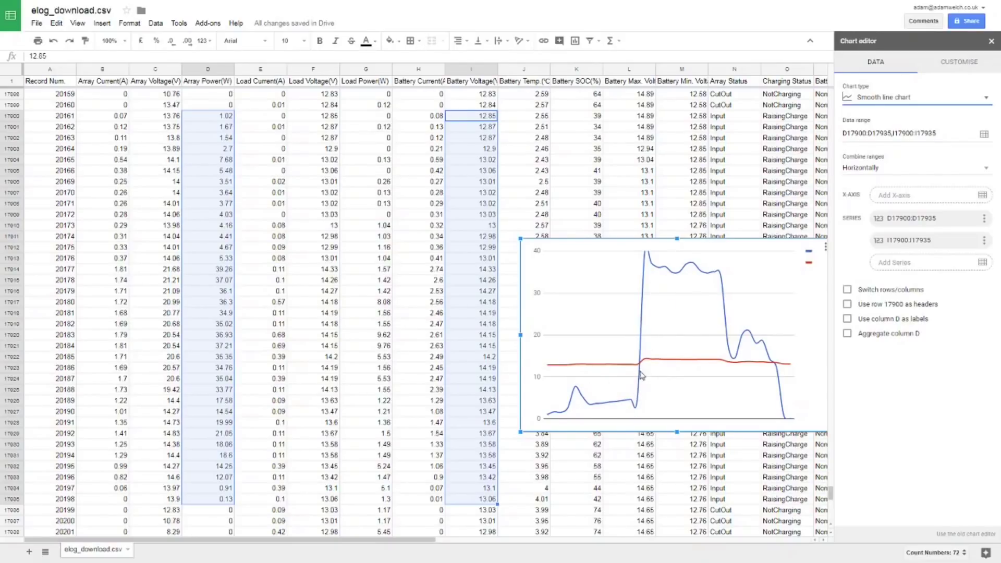
{"action": "mouse_move", "coordinate": [648, 256]}
{"action": "mouse_move", "coordinate": [558, 369]}
{"action": "mouse_move", "coordinate": [640, 369]}
{"action": "mouse_move", "coordinate": [749, 367]}
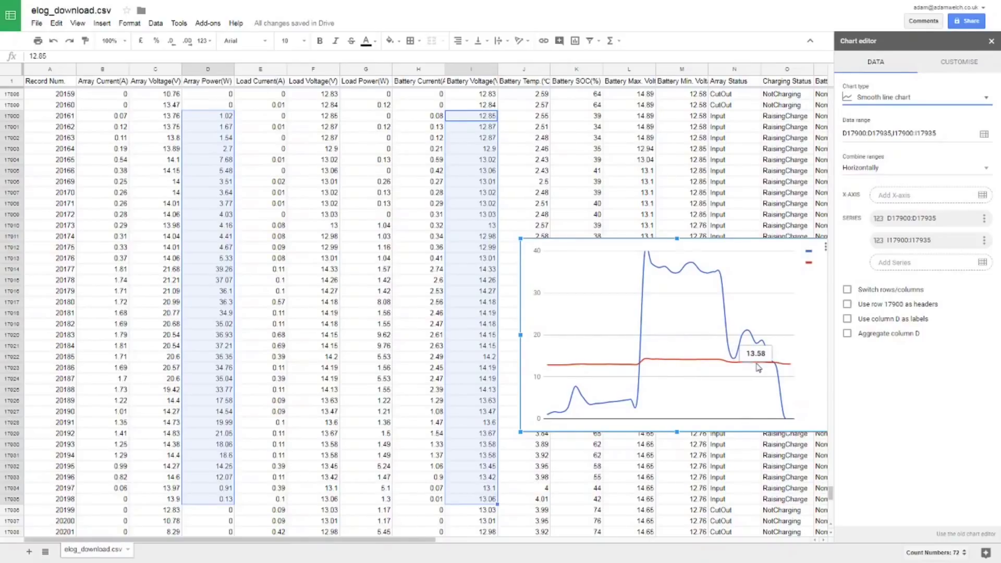